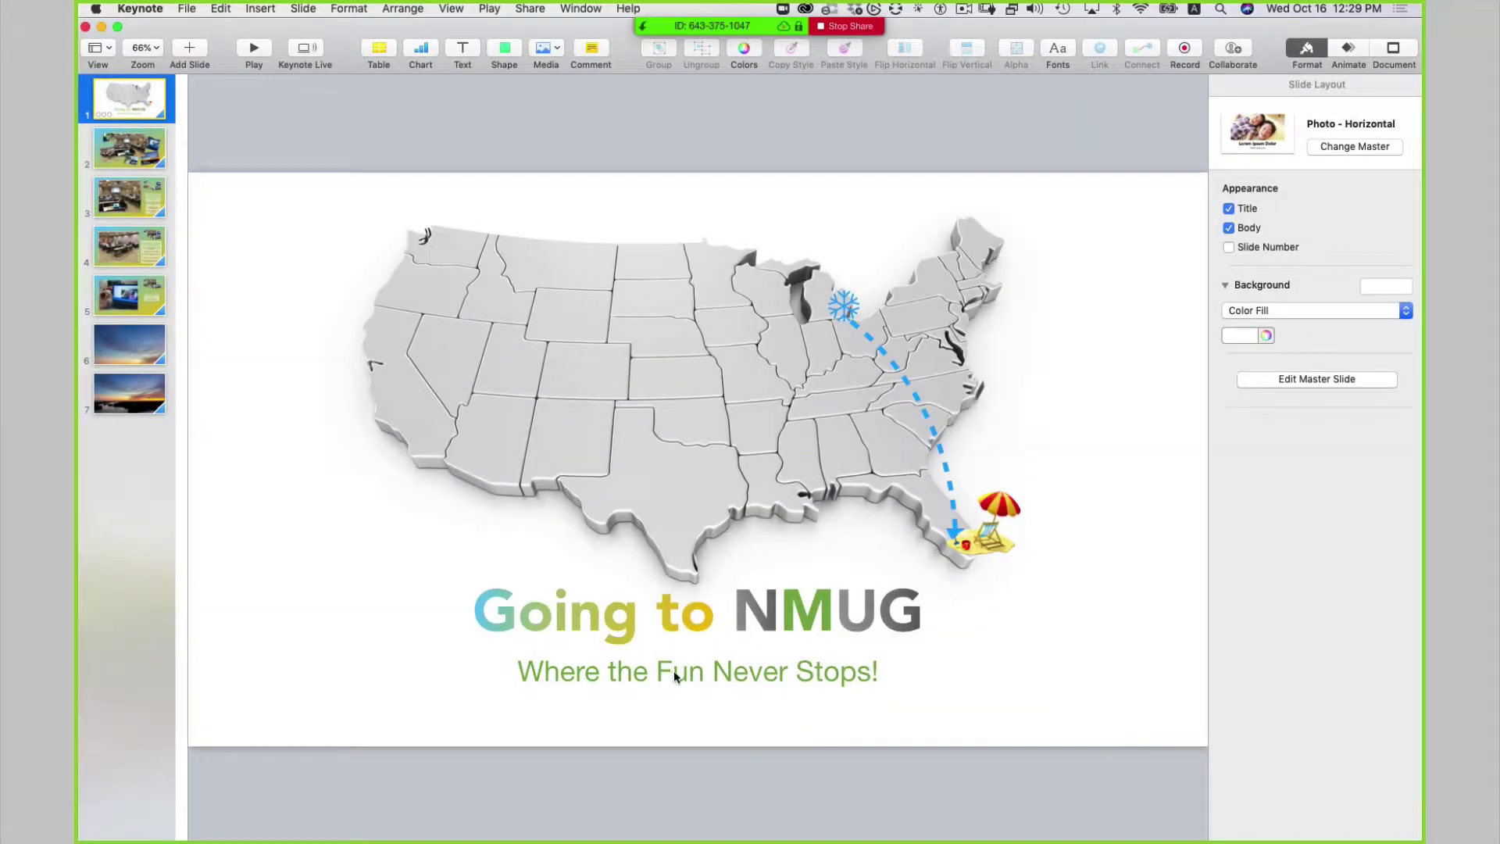
# With the subtitle box selected, zoom the slide view to 100%, then back to 50%.
pyautogui.click(674, 677)
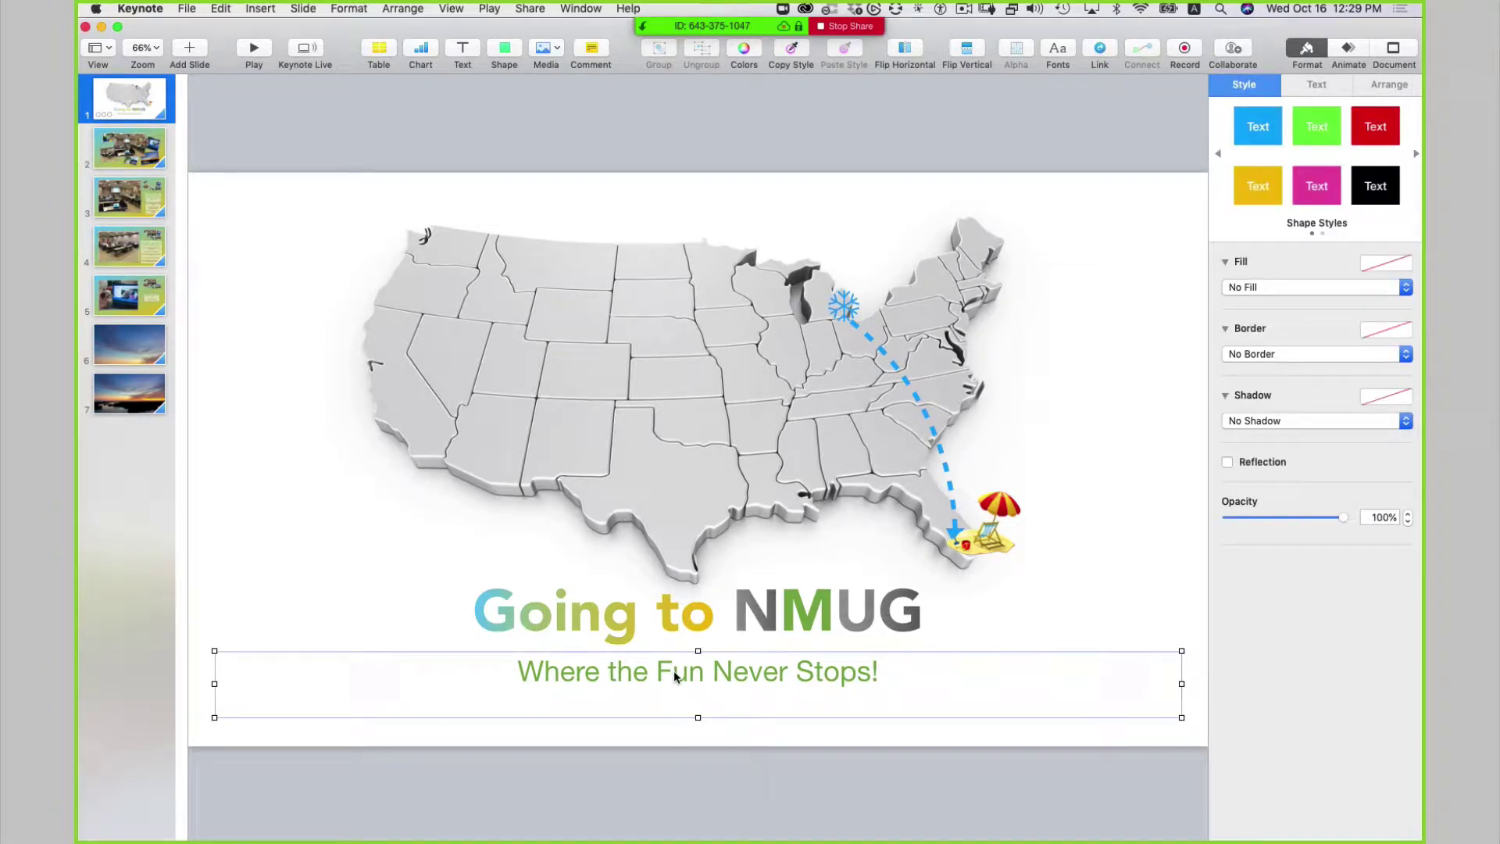
pyautogui.press('super+0')
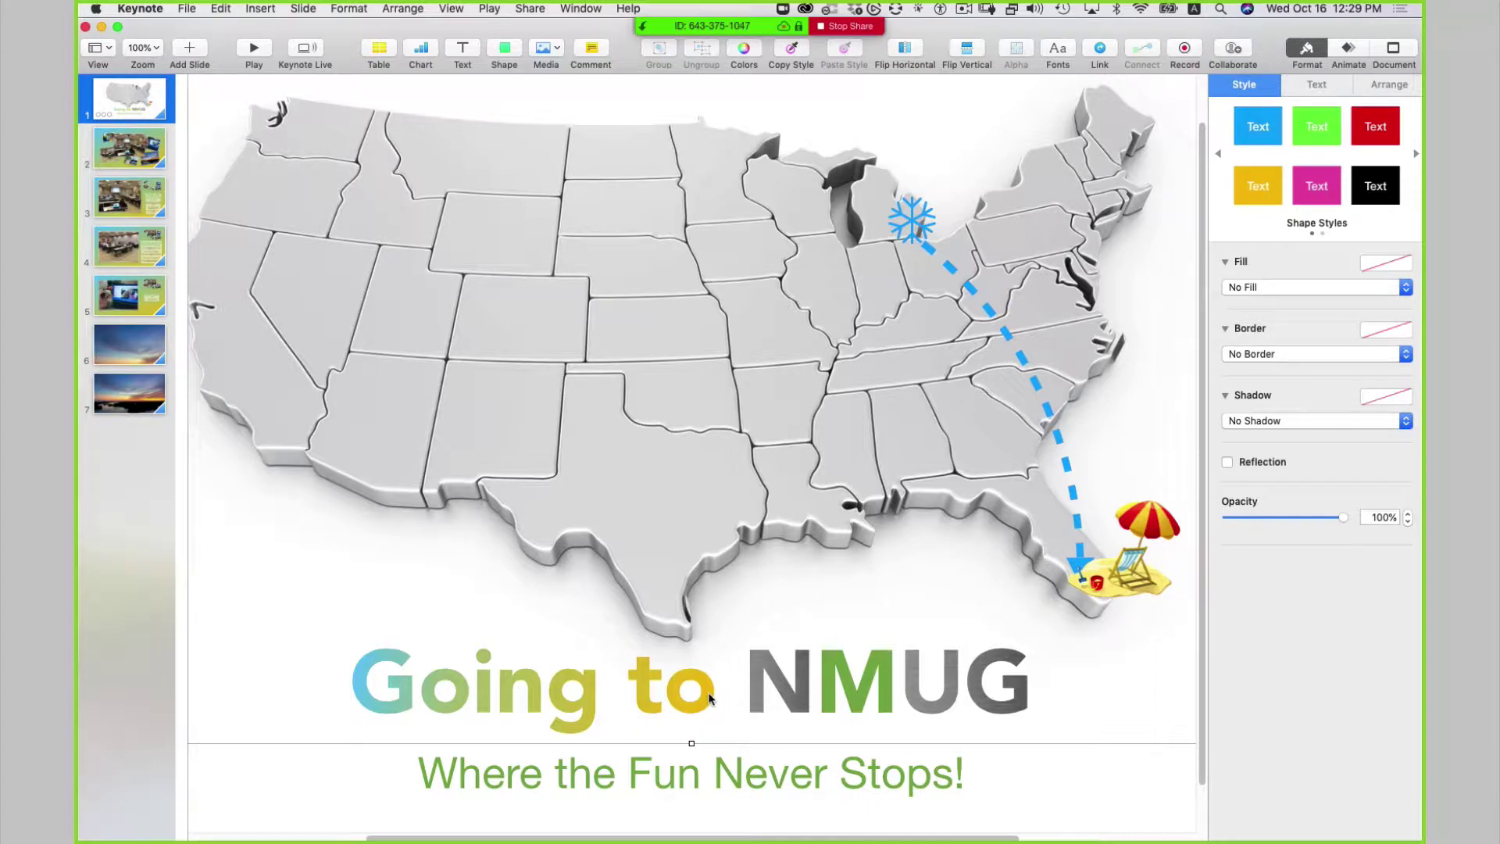
pyautogui.press('super+minus')
pyautogui.press('super+minus')
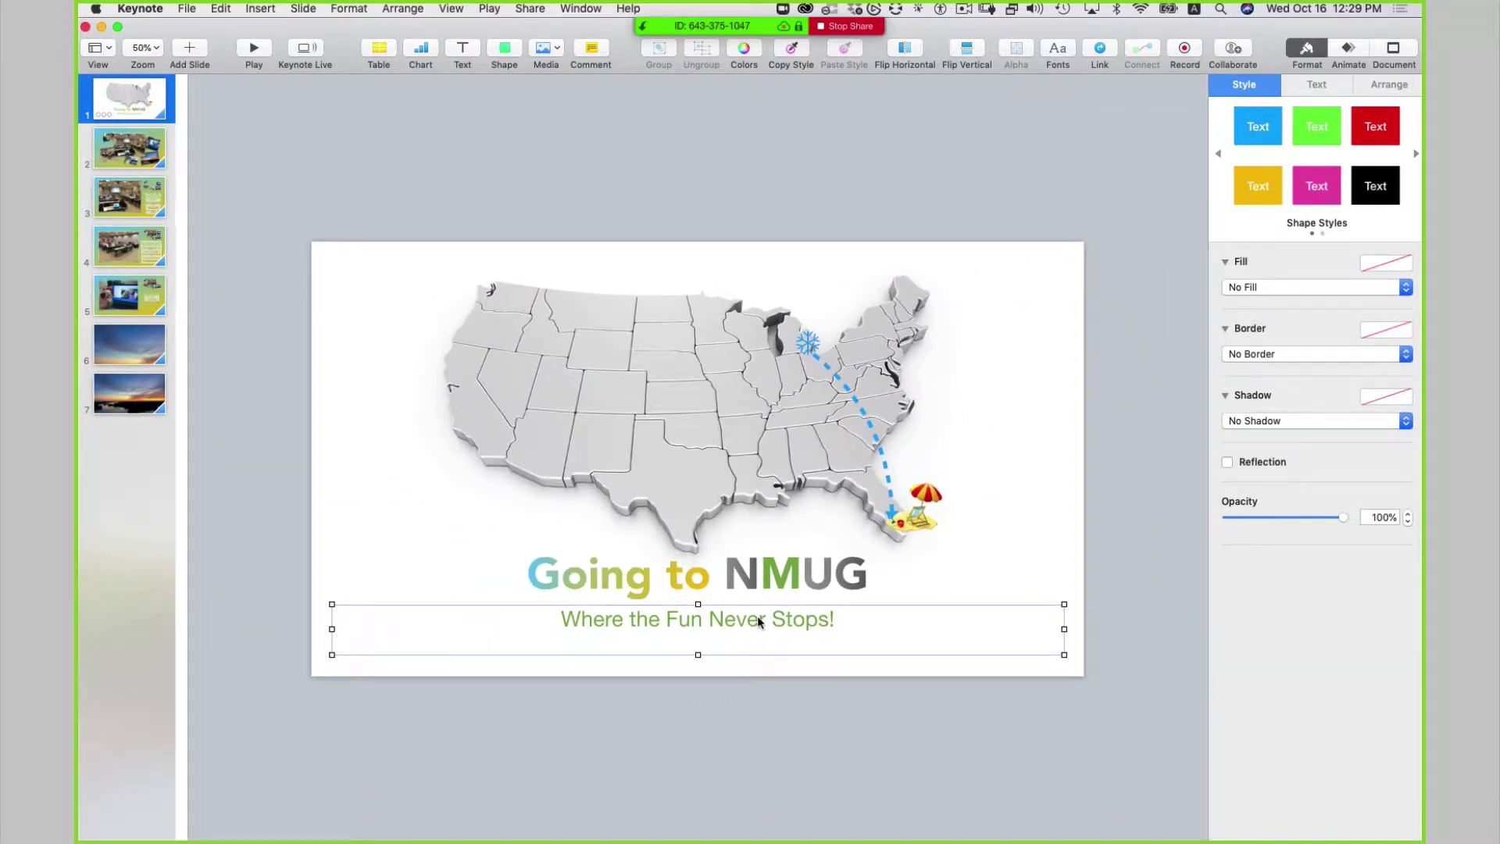
# Choose Fit Slide from the toolbar's zoom levels so the whole title slide shows.
pyautogui.click(145, 47)
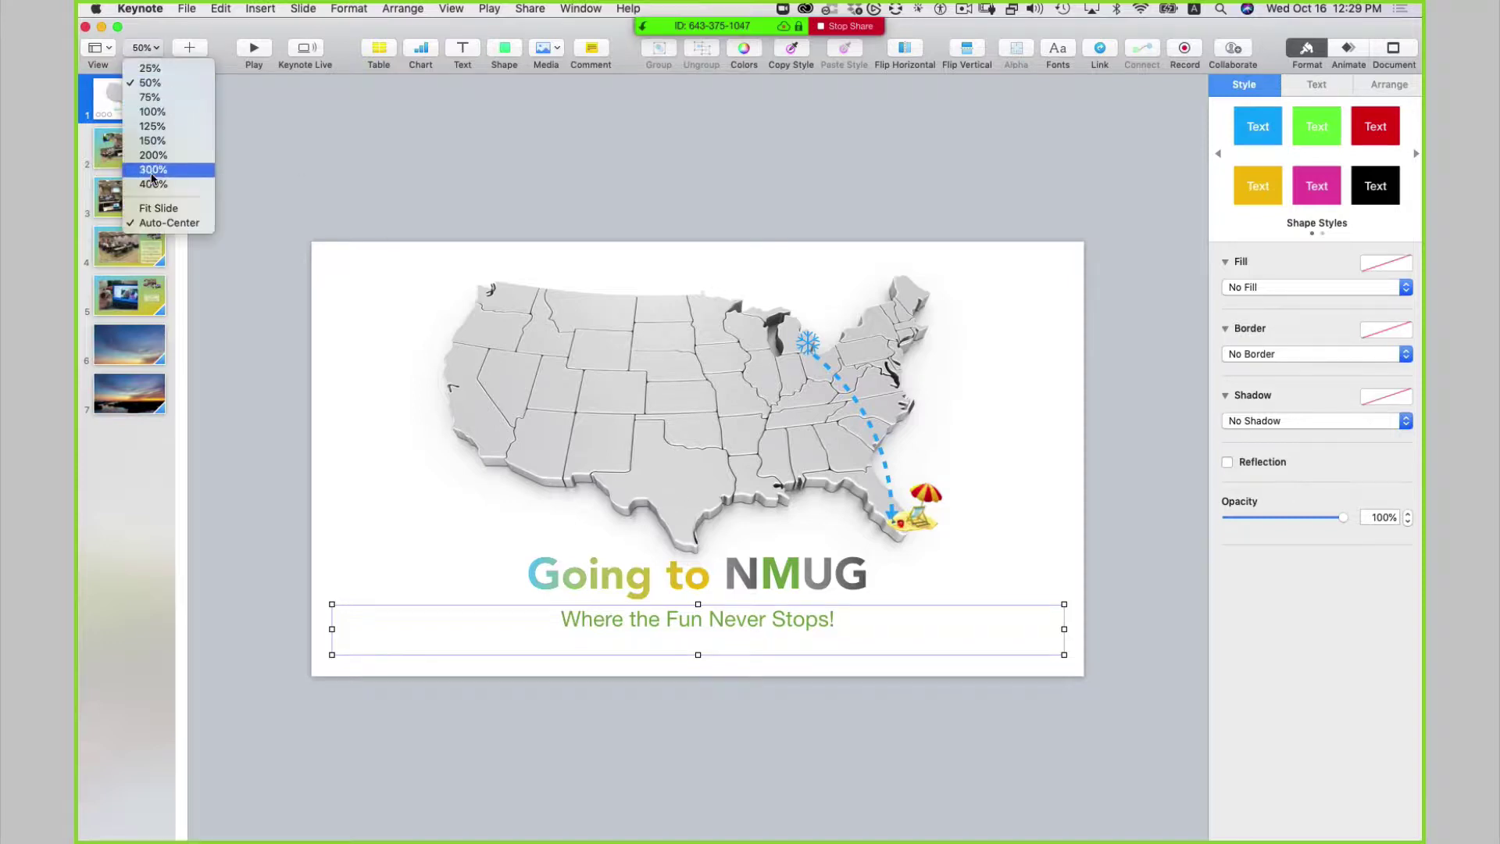
pyautogui.click(161, 207)
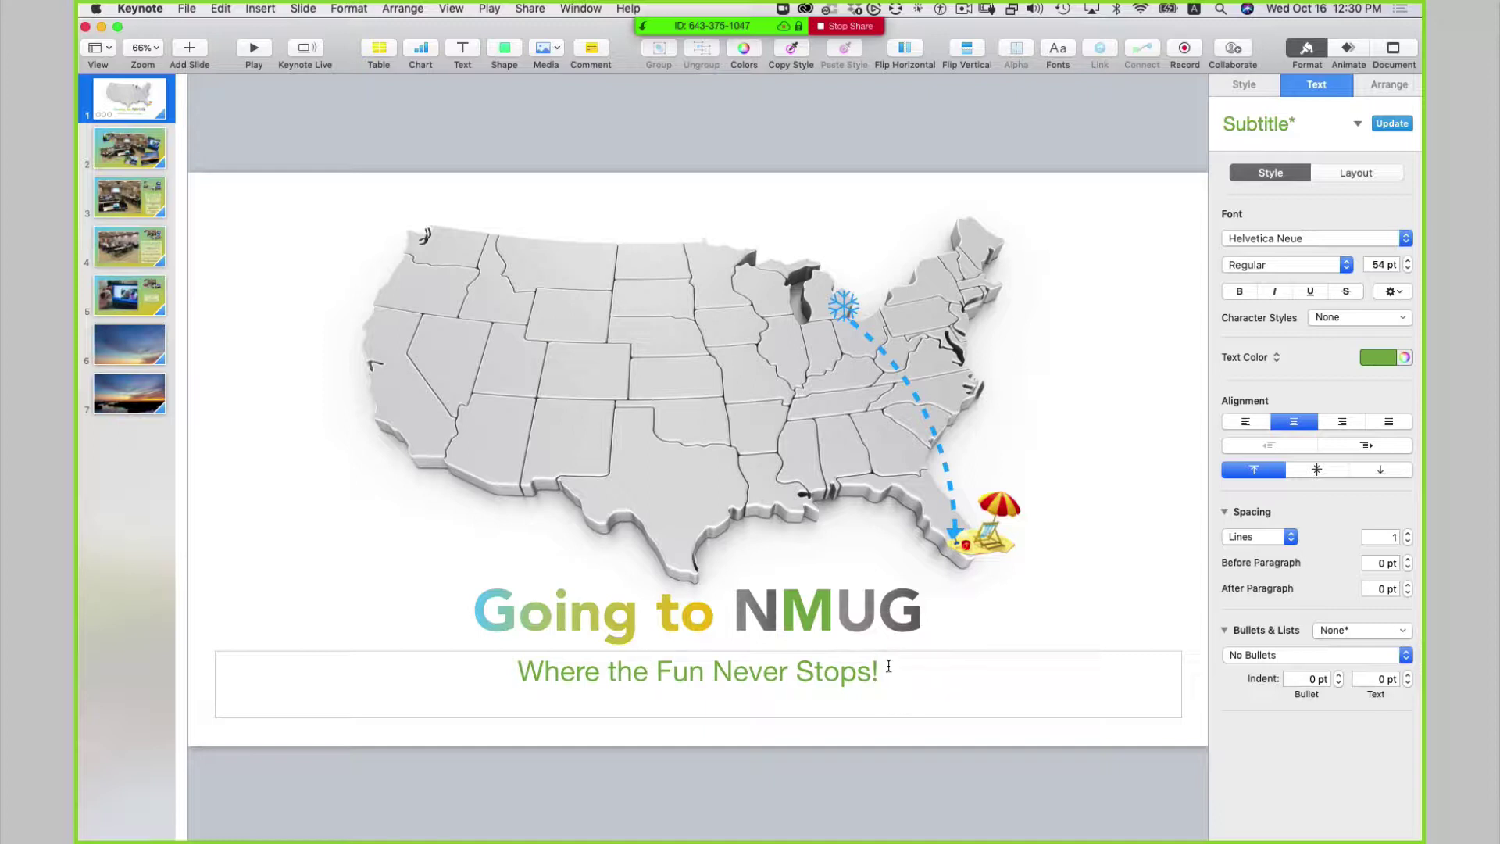
pyautogui.tripleClick(887, 668)
pyautogui.press('super+c')
pyautogui.click(924, 672)
pyautogui.press('super+v')
pyautogui.press('super+v')
pyautogui.press('super+v')
pyautogui.press('super+v')
pyautogui.press('super+v')
pyautogui.press('super+v')
pyautogui.press('super+v')
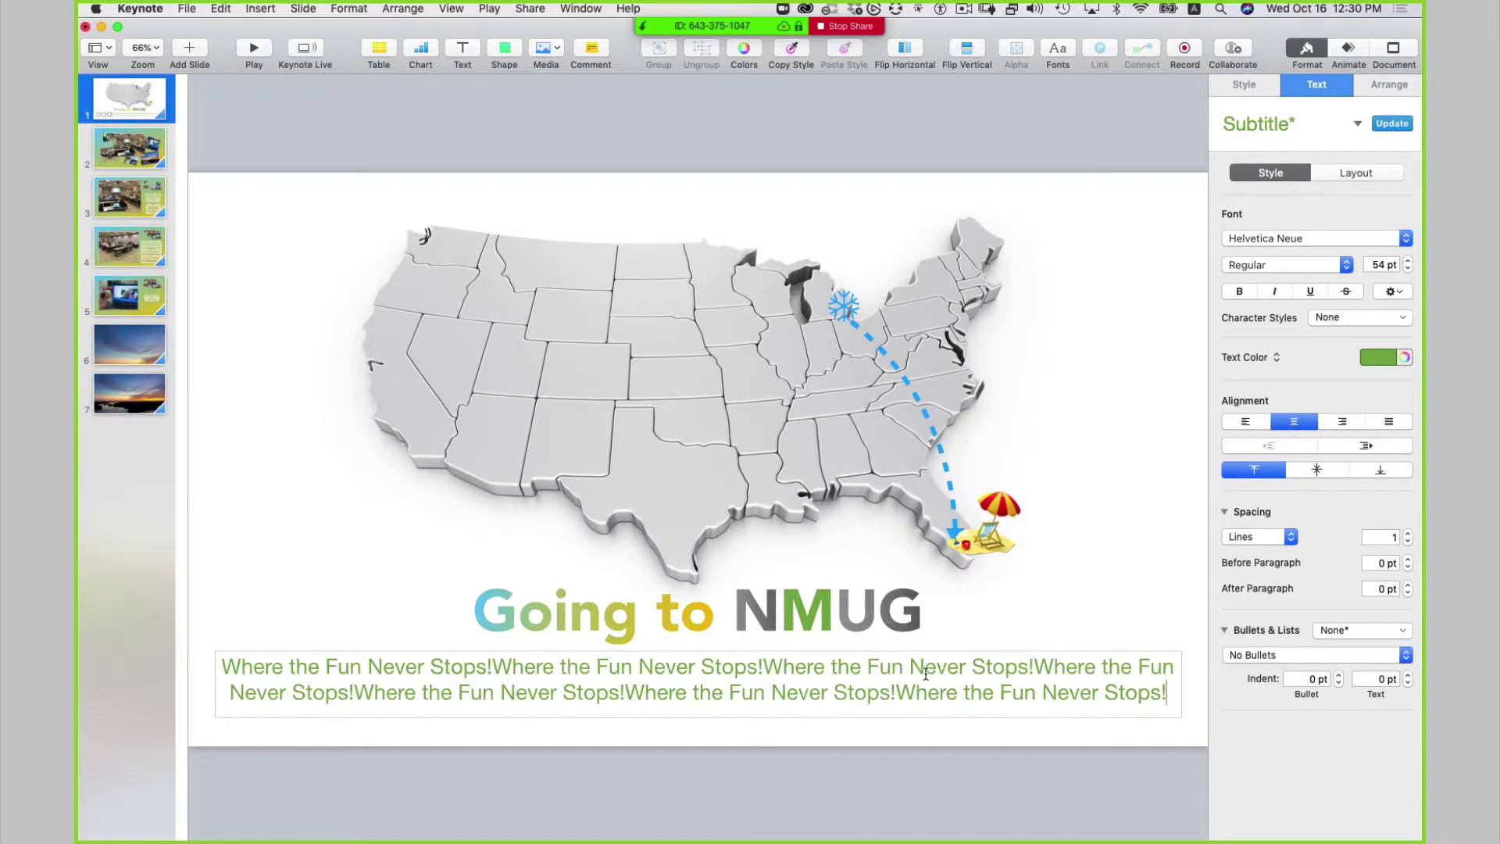
pyautogui.press('super+v')
pyautogui.press('super+v')
pyautogui.press('super+v')
pyautogui.press('super+v')
pyautogui.press('super+v')
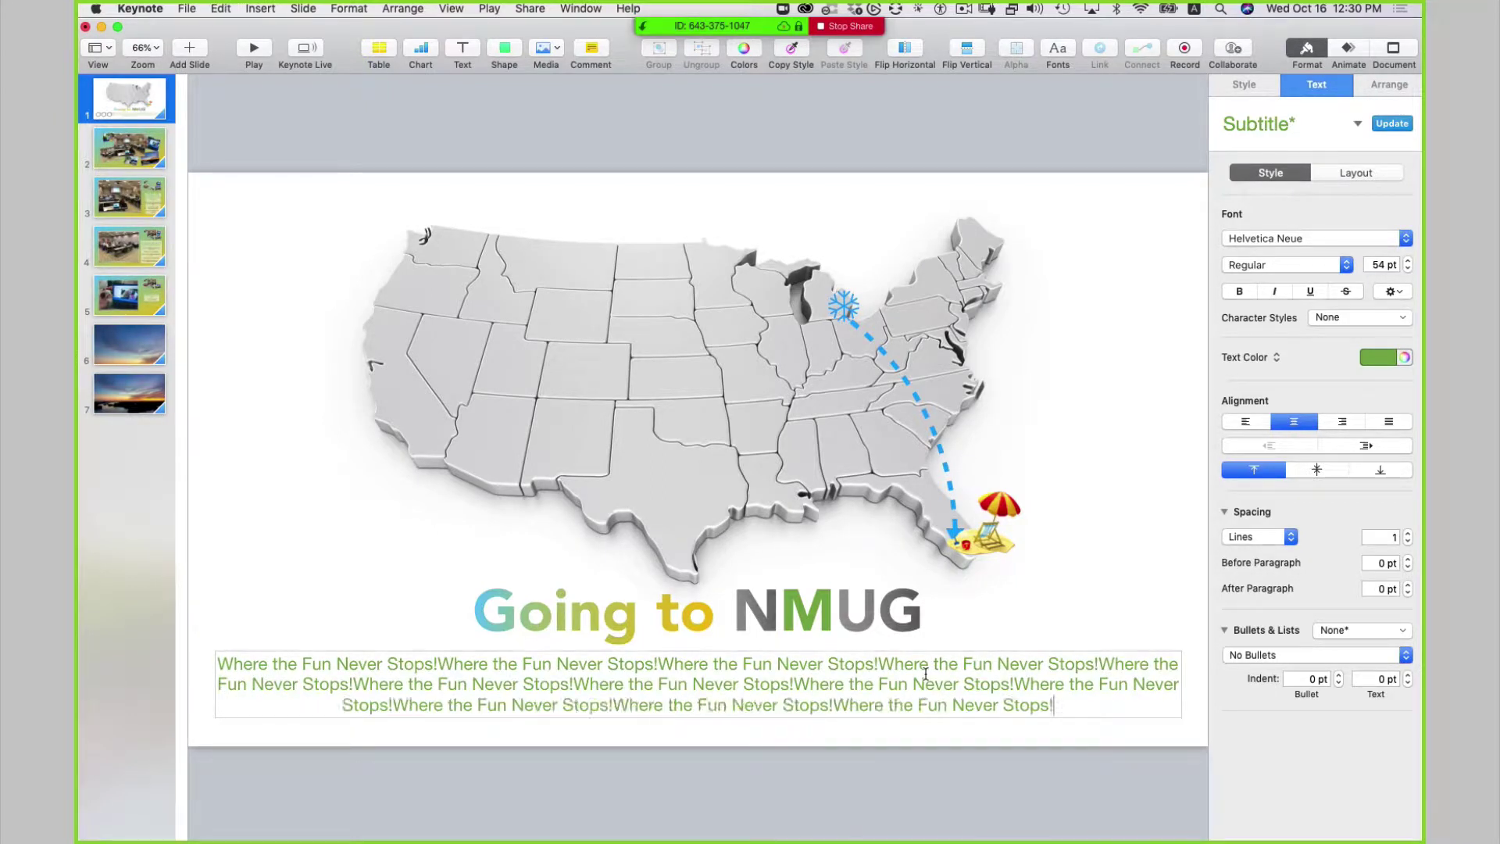
pyautogui.press('super+v')
pyautogui.press('super+v')
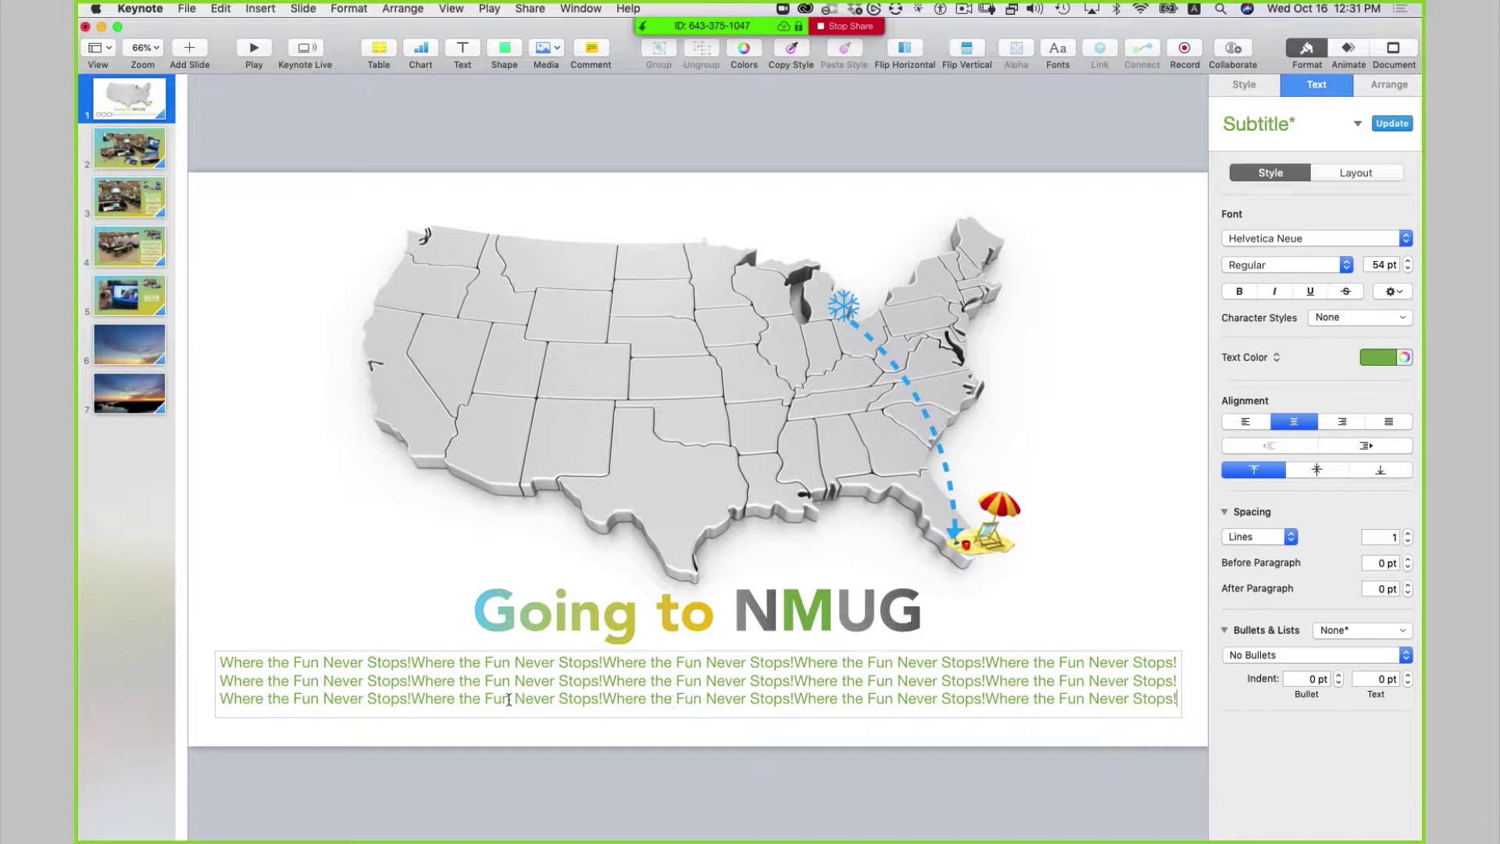
pyautogui.moveTo(410, 664); pyautogui.dragTo(571, 792)
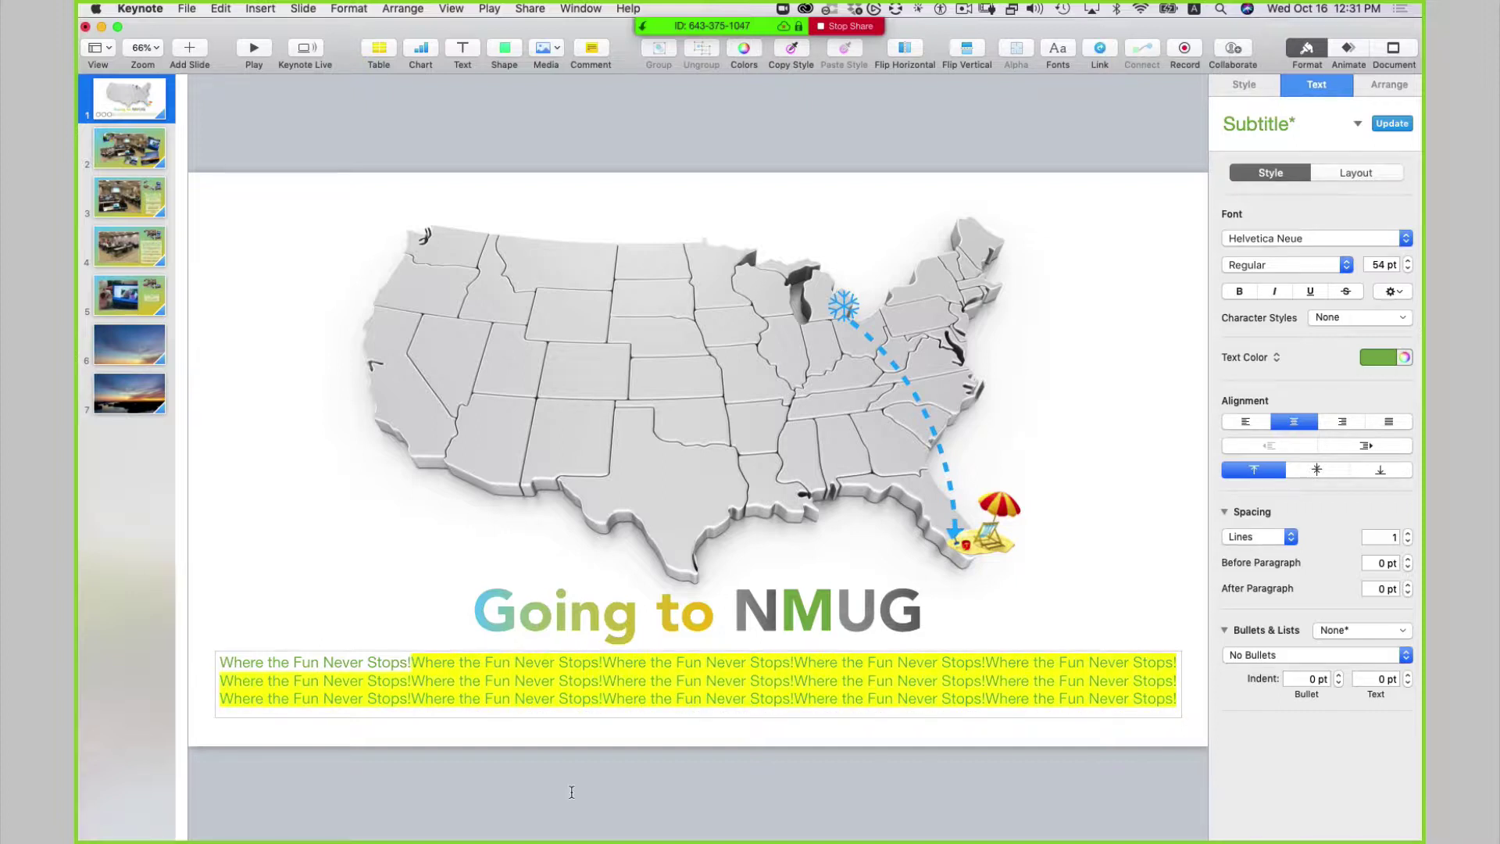
pyautogui.press('BackSpace')
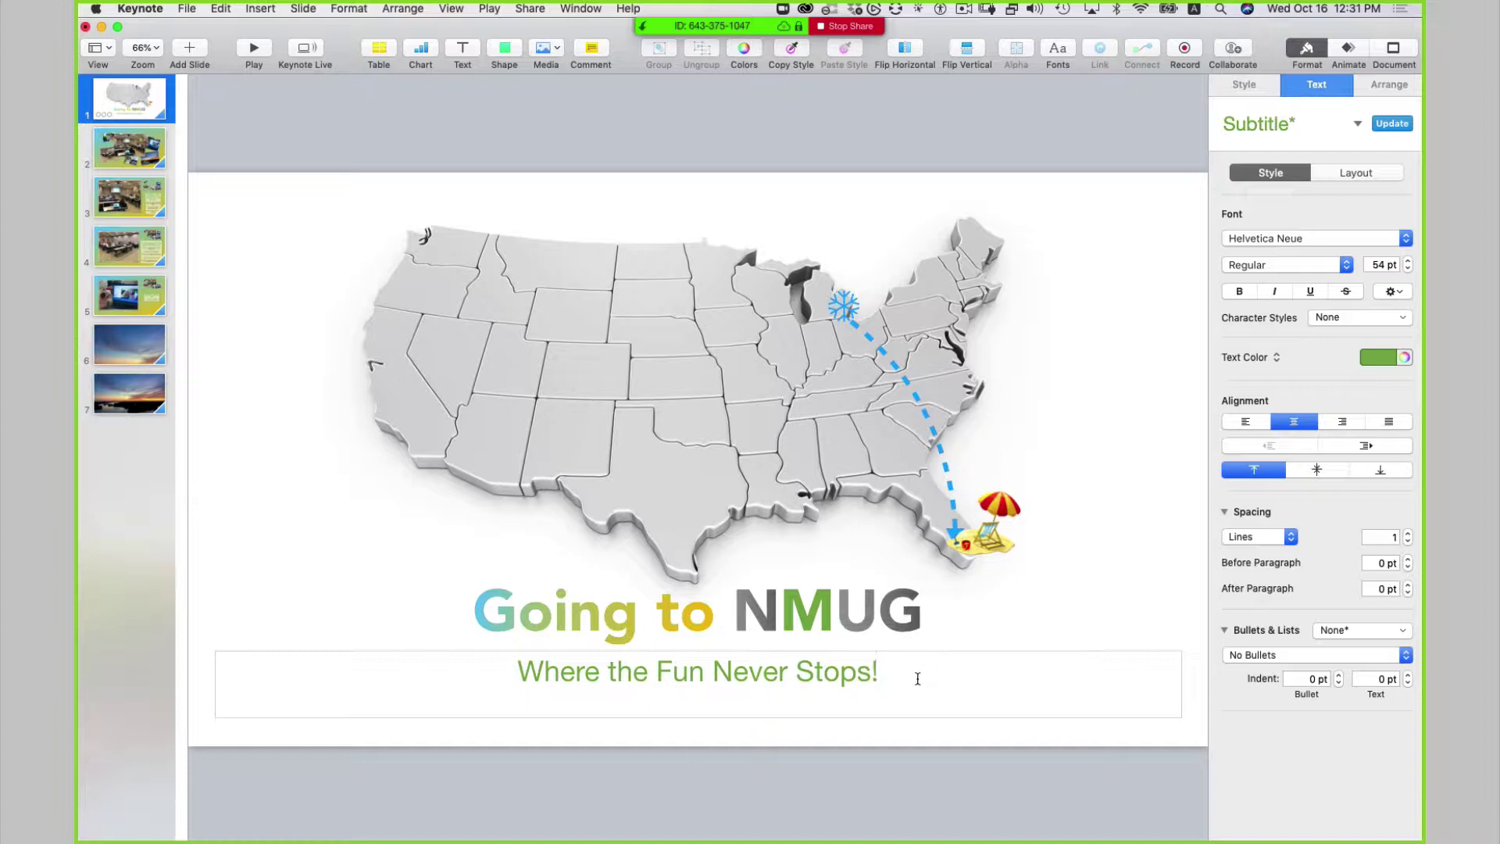
# Turn off Shrink text to fit in the subtitle box's Text Layout settings.
pyautogui.press('Escape')
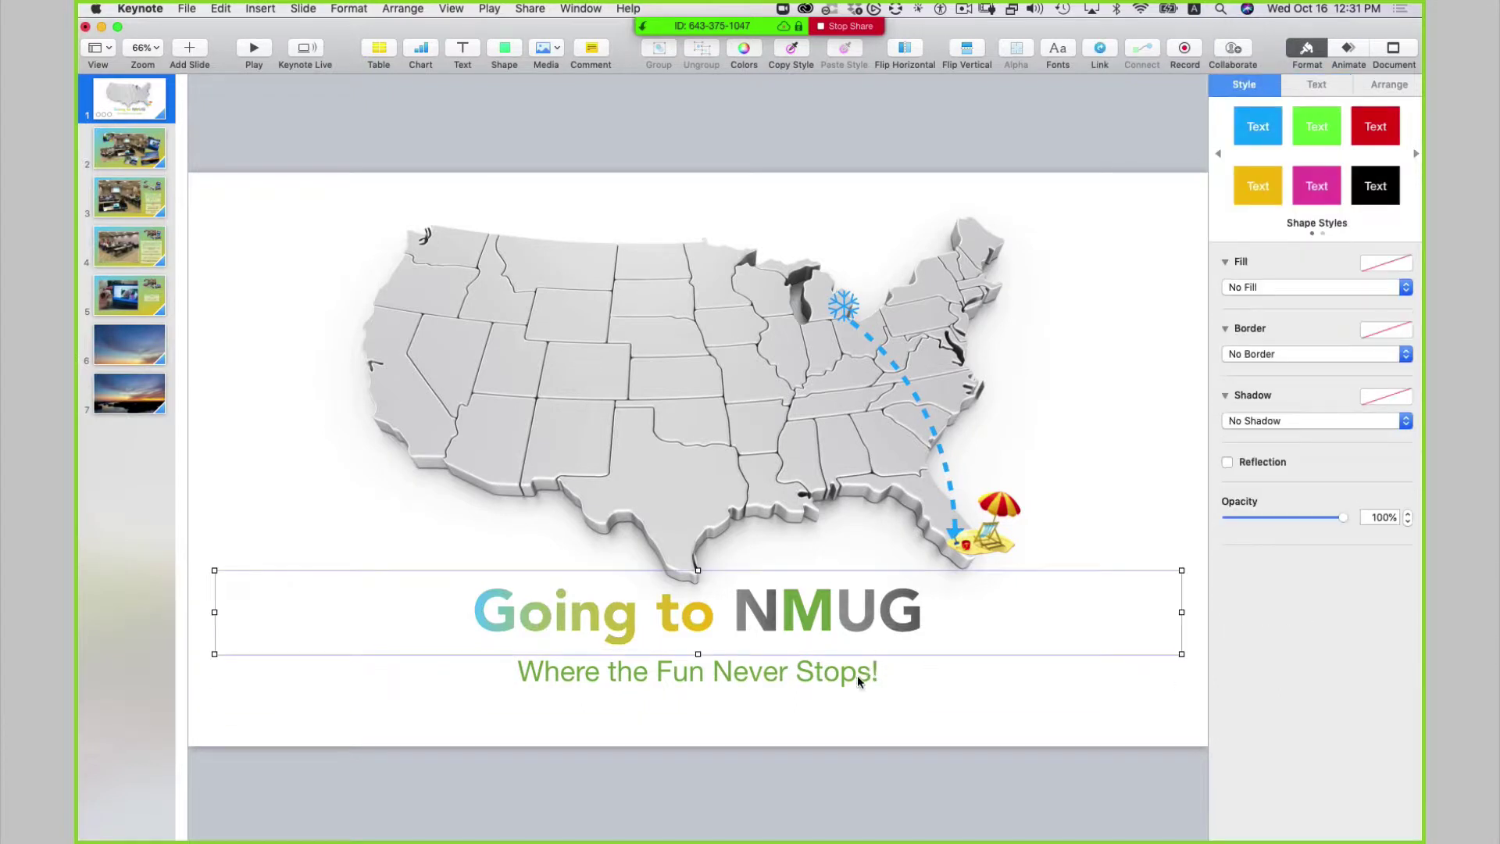
pyautogui.click(1320, 90)
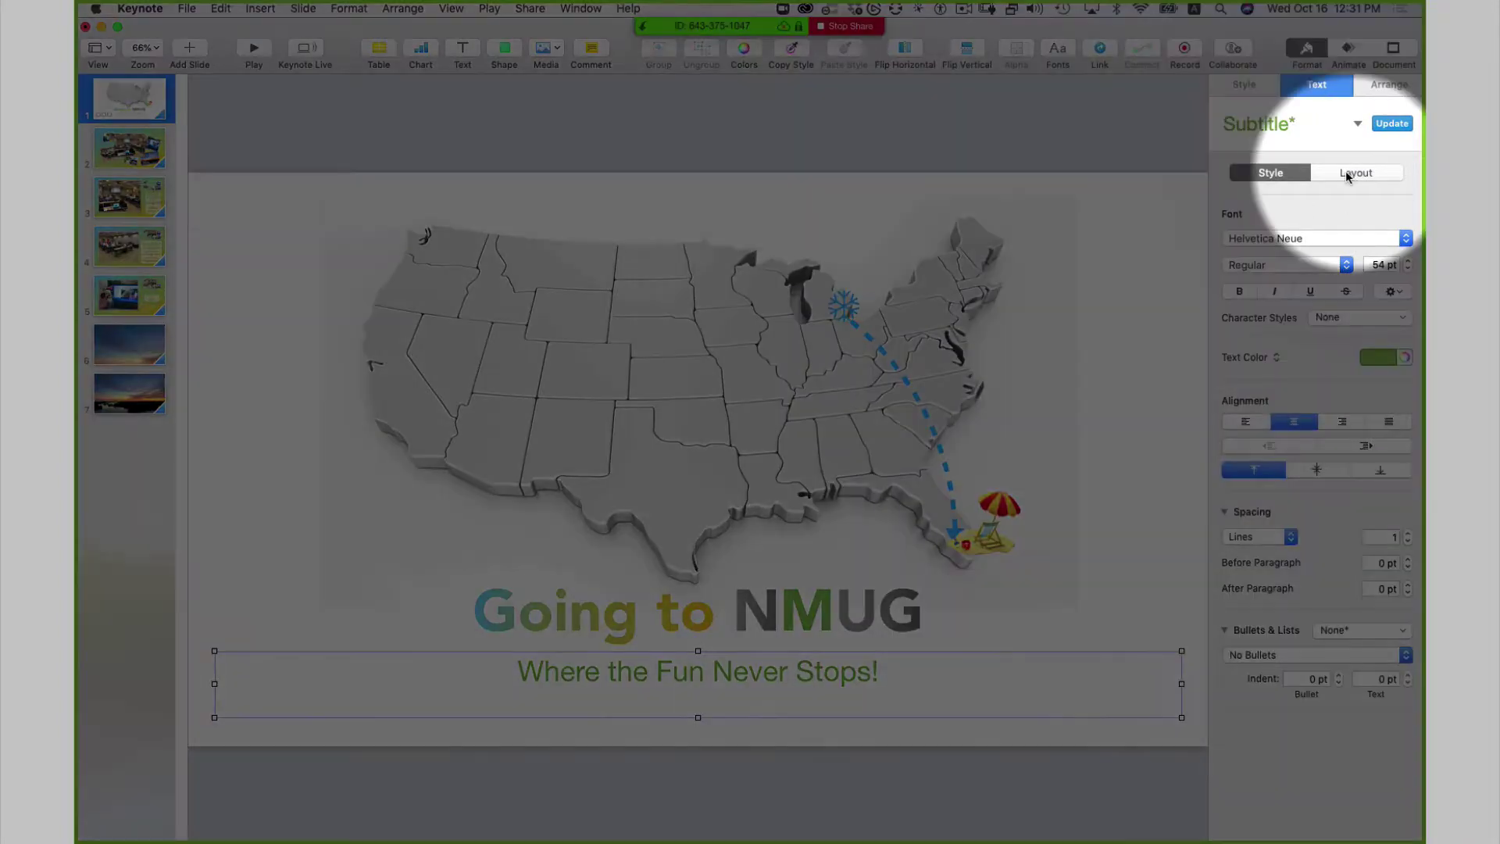
pyautogui.click(1350, 175)
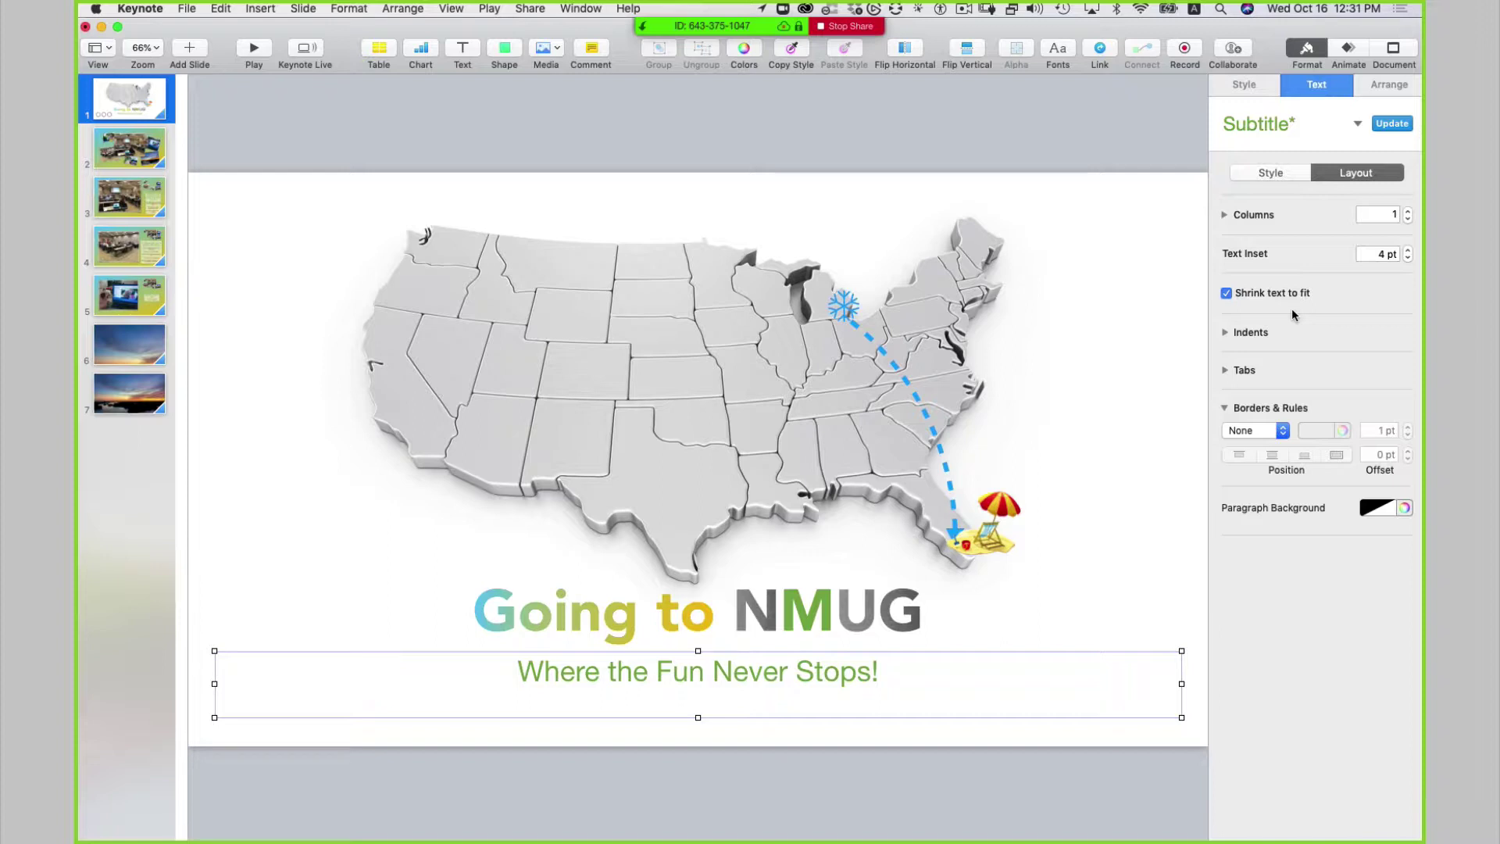
pyautogui.click(1227, 294)
pyautogui.click(962, 734)
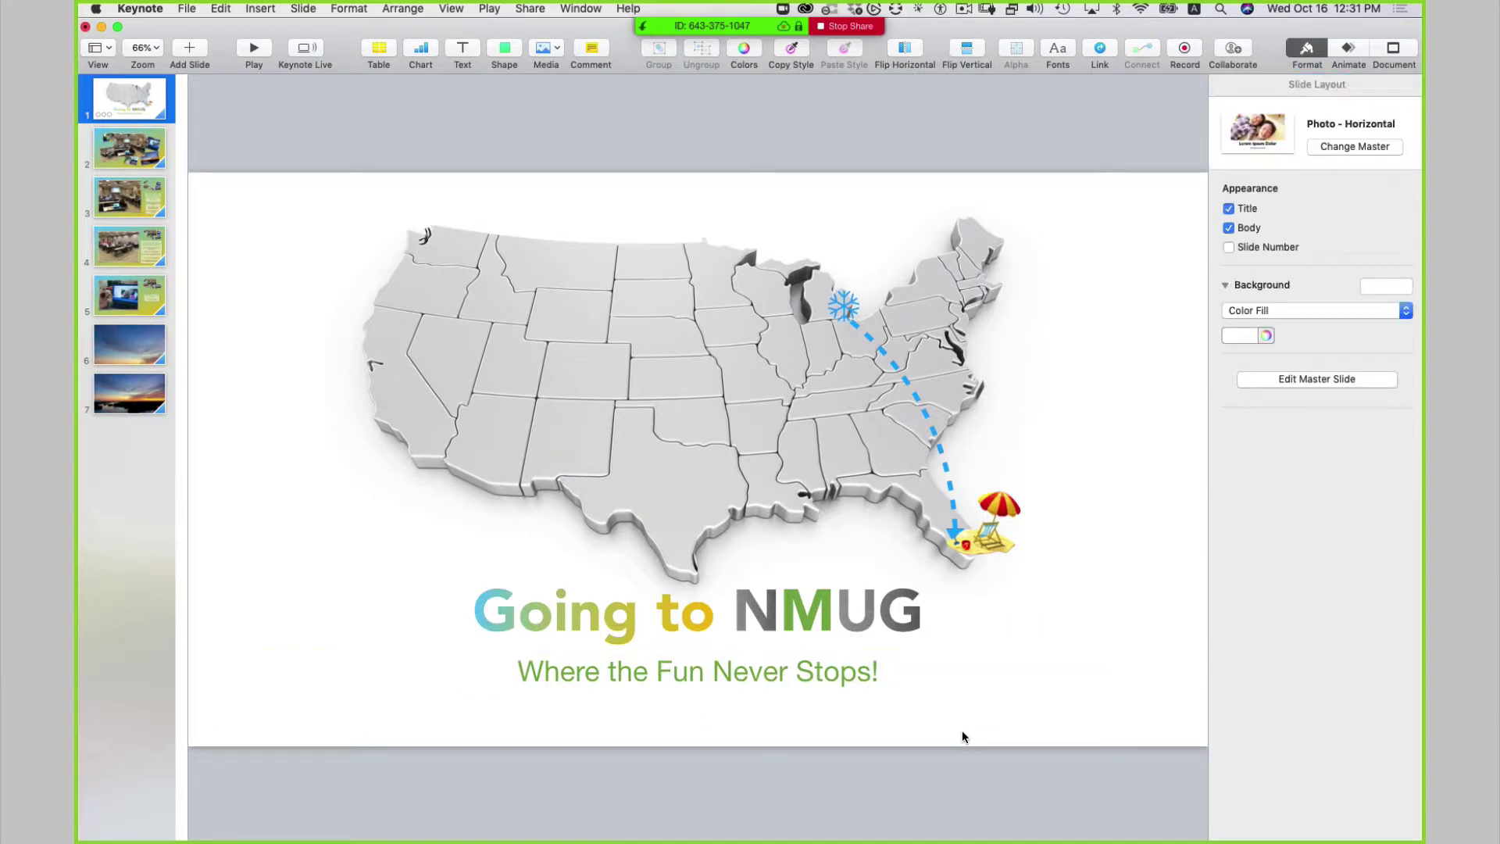
pyautogui.click(869, 695)
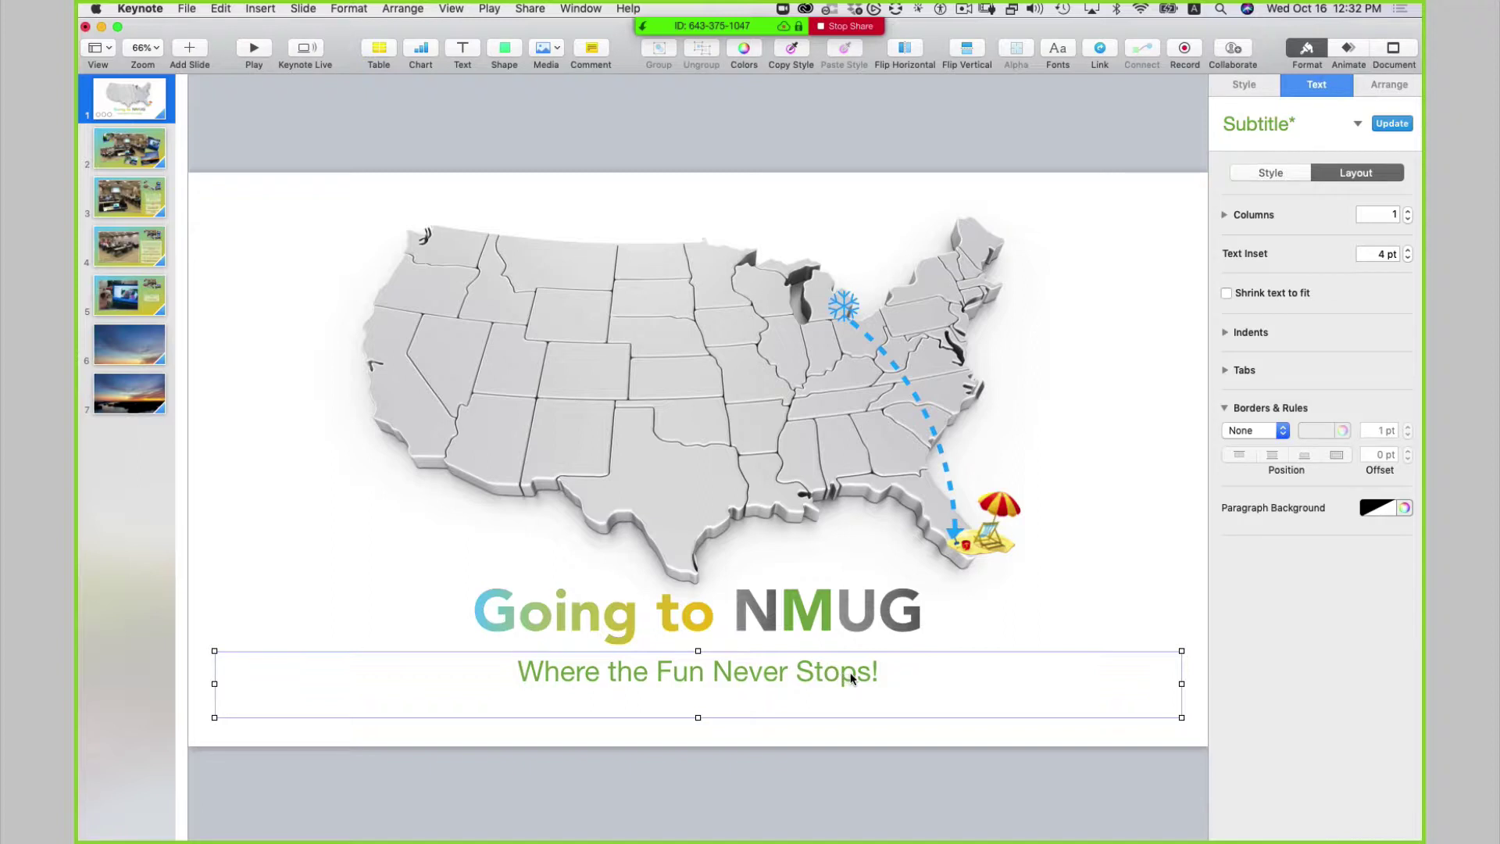
pyautogui.click(865, 729)
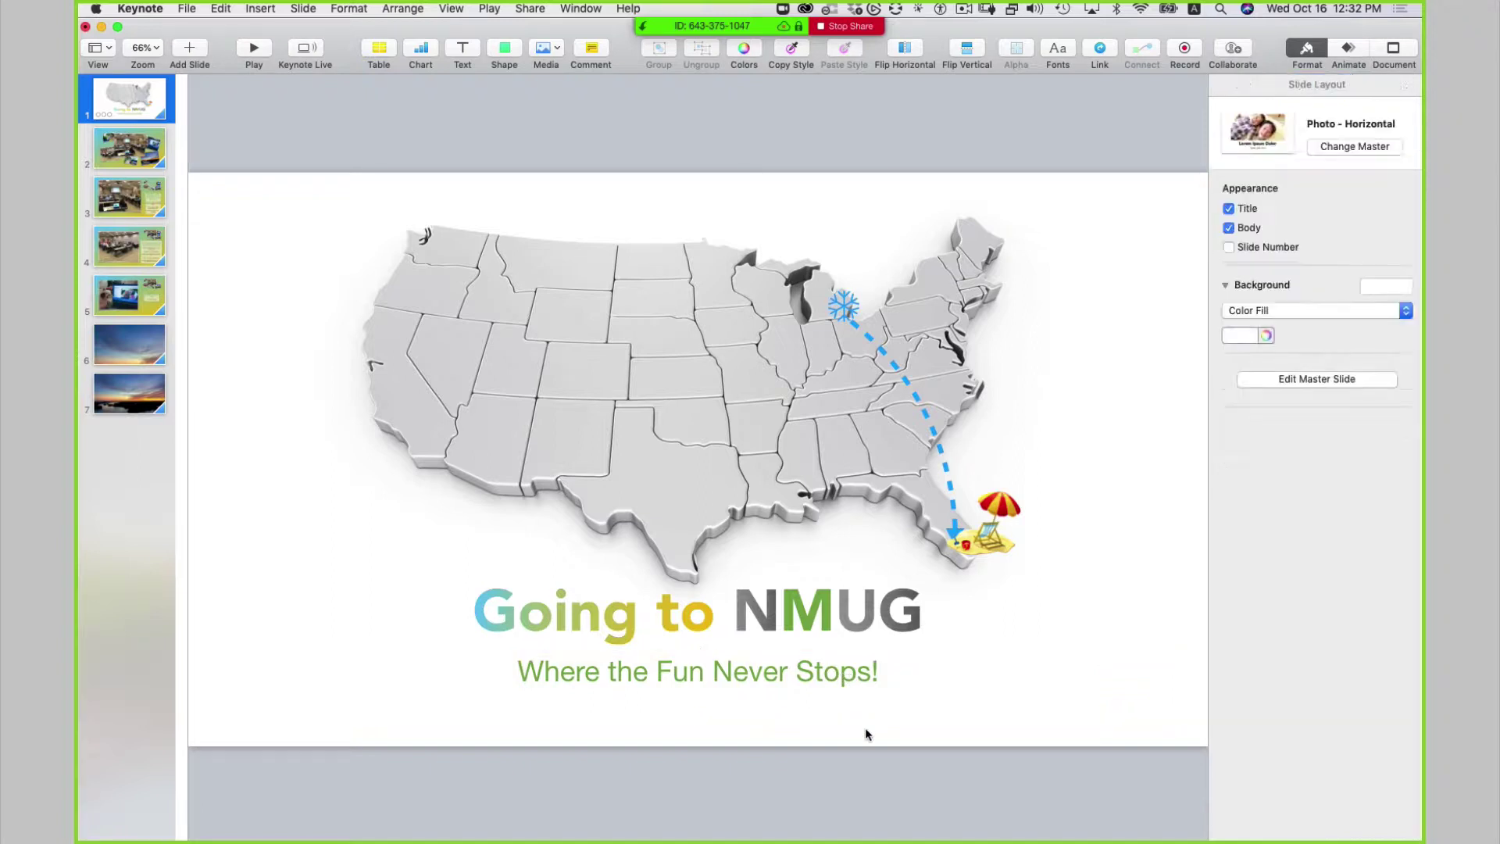
pyautogui.click(517, 673)
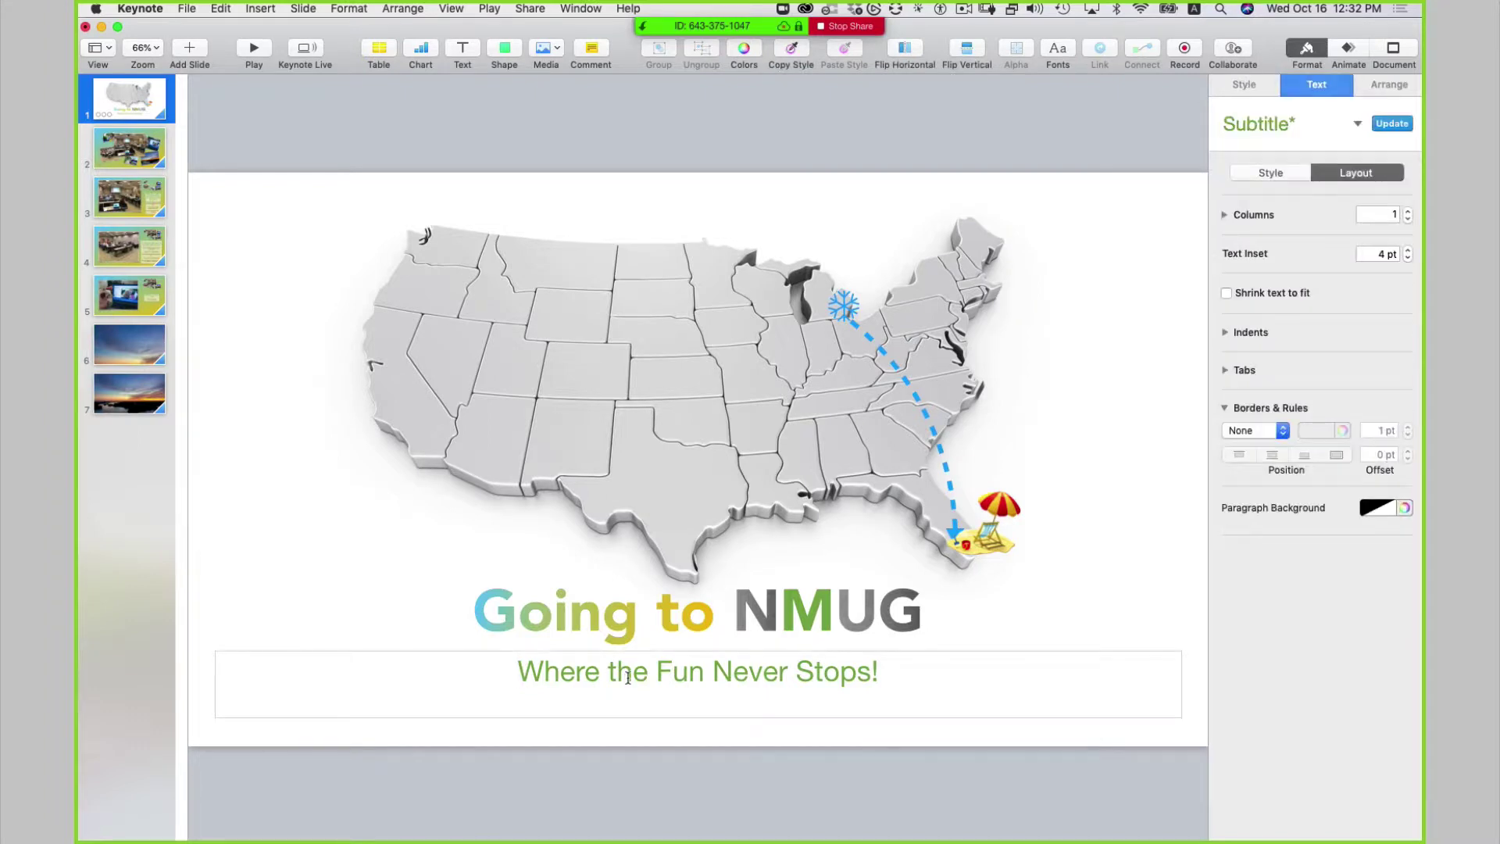
pyautogui.click(405, 623)
pyautogui.click(344, 693)
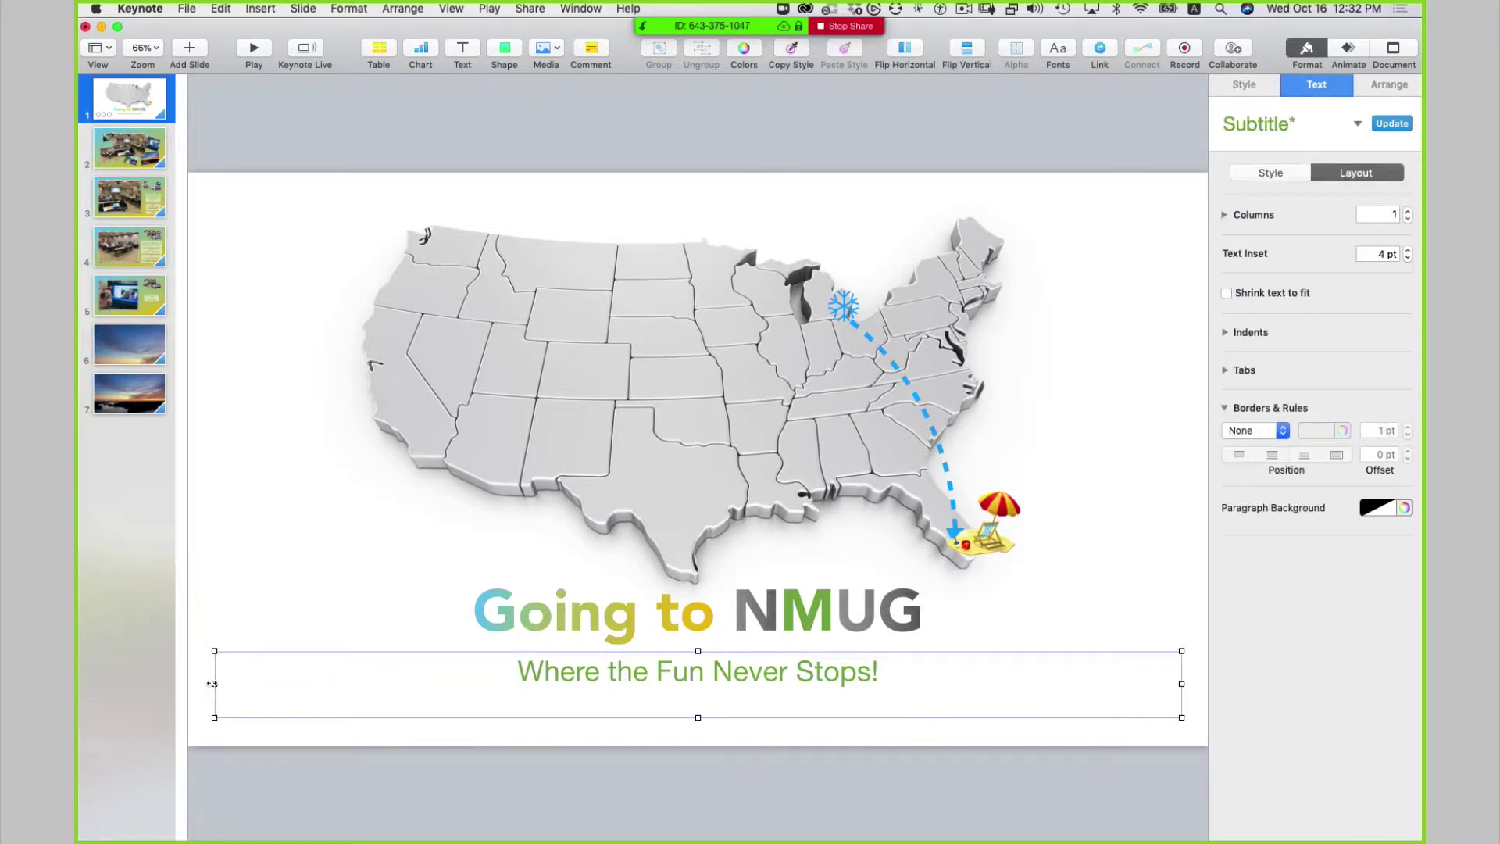
pyautogui.click(250, 635)
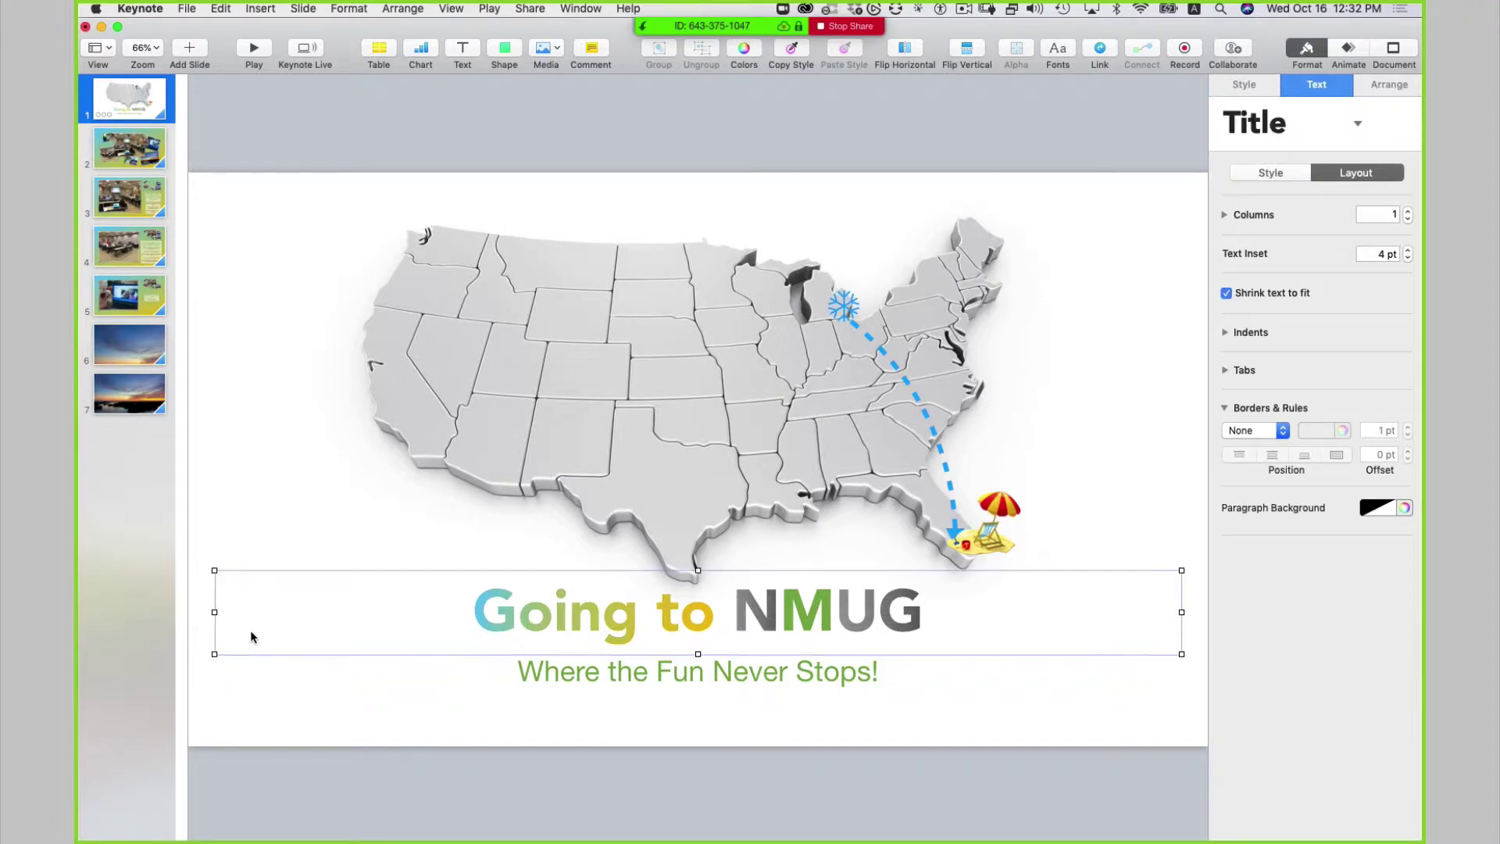
pyautogui.click(340, 702)
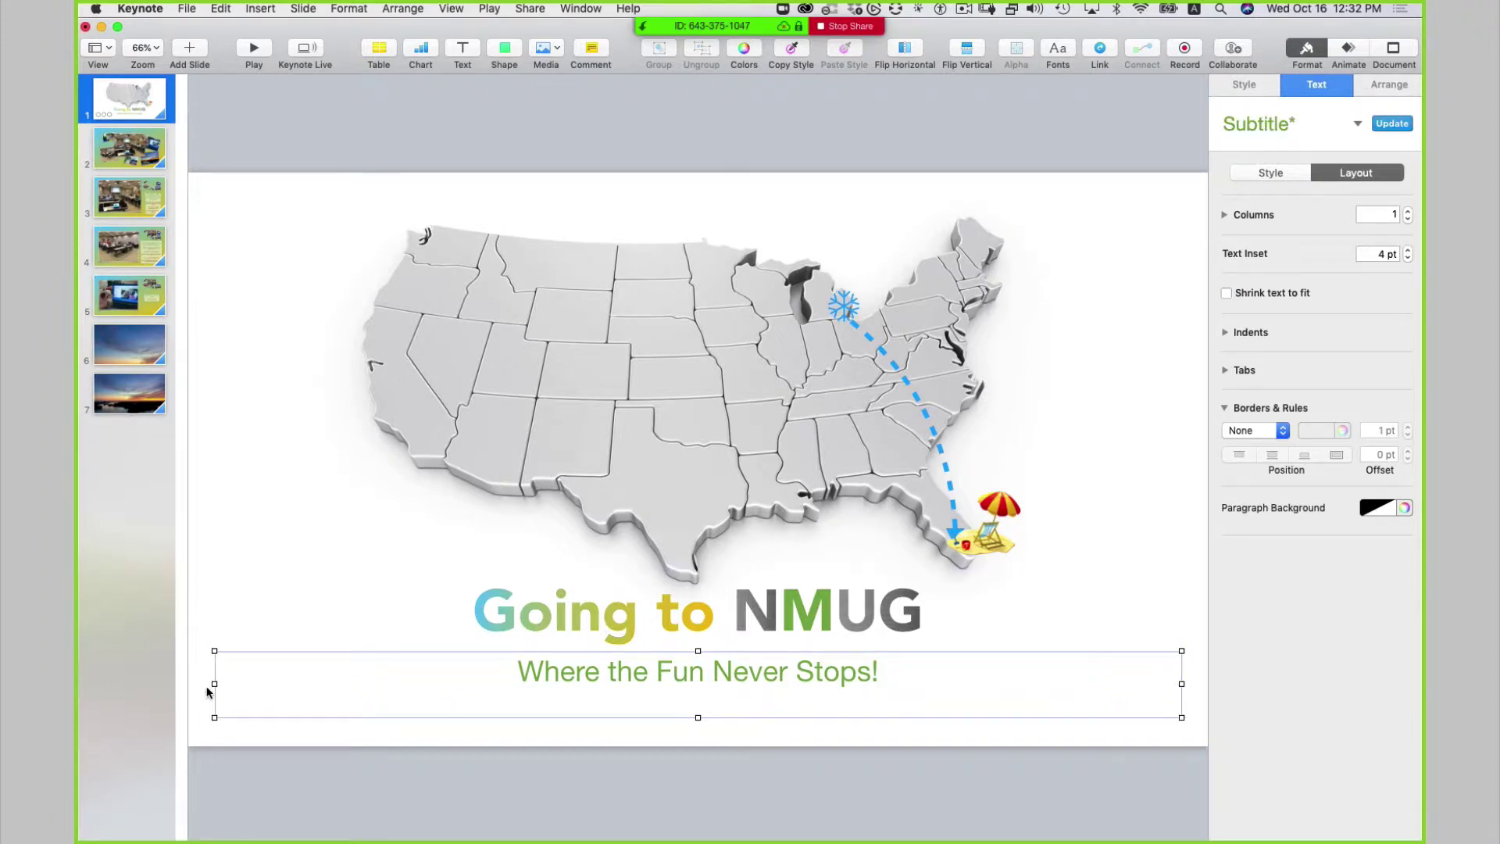
# Move and resize the subtitle box so it sits centred on one line beneath 'Going to NMUG'.
pyautogui.moveTo(220, 685); pyautogui.dragTo(392, 694)
pyautogui.moveTo(729, 683); pyautogui.dragTo(470, 643)
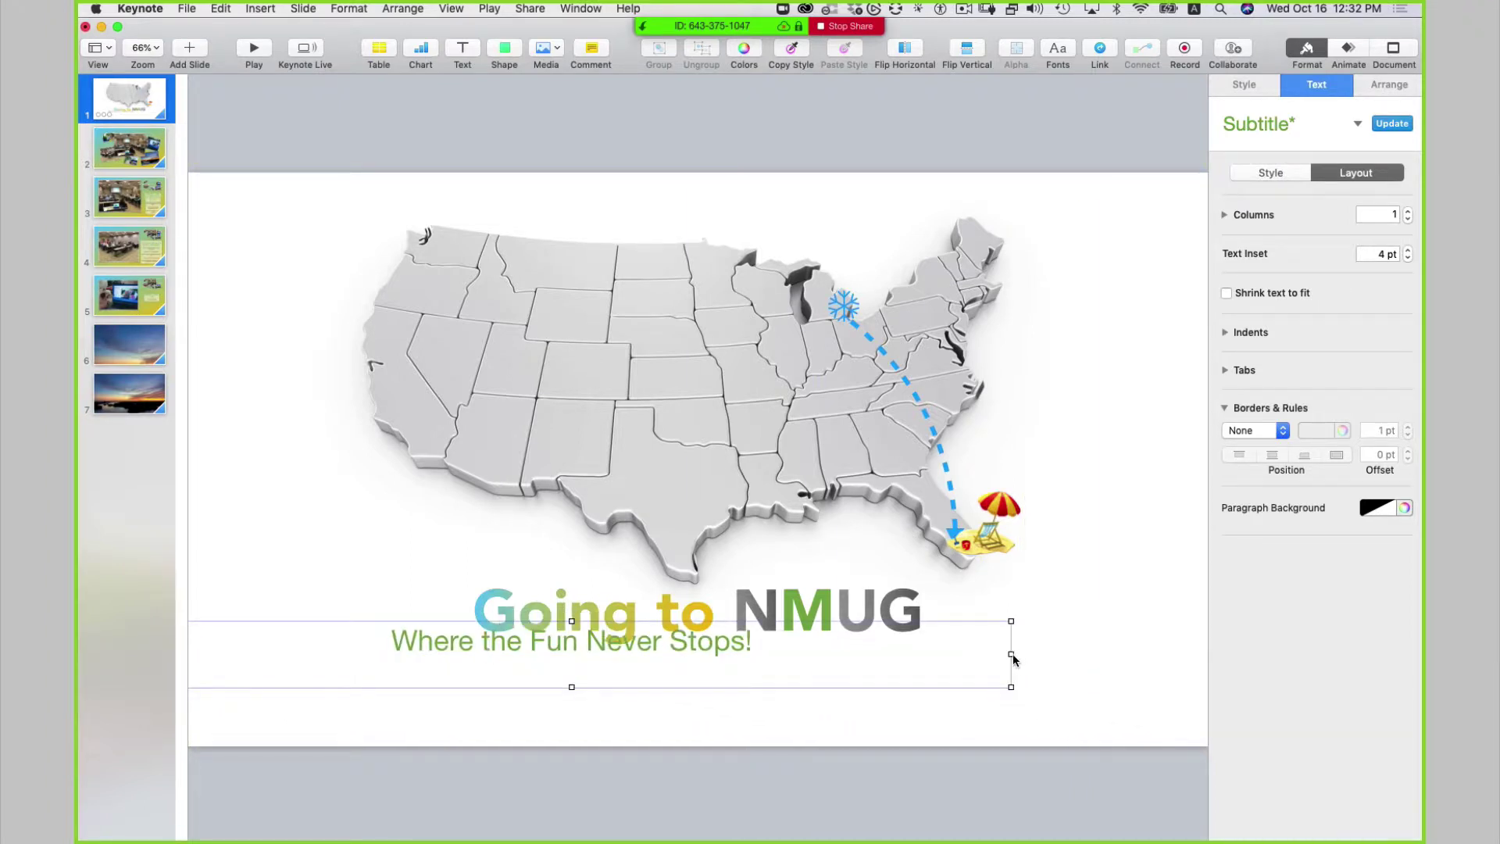
pyautogui.moveTo(1011, 654); pyautogui.dragTo(345, 687)
pyautogui.moveTo(243, 643); pyautogui.dragTo(681, 663)
pyautogui.moveTo(782, 689); pyautogui.dragTo(965, 697)
pyautogui.moveTo(570, 684); pyautogui.dragTo(487, 665)
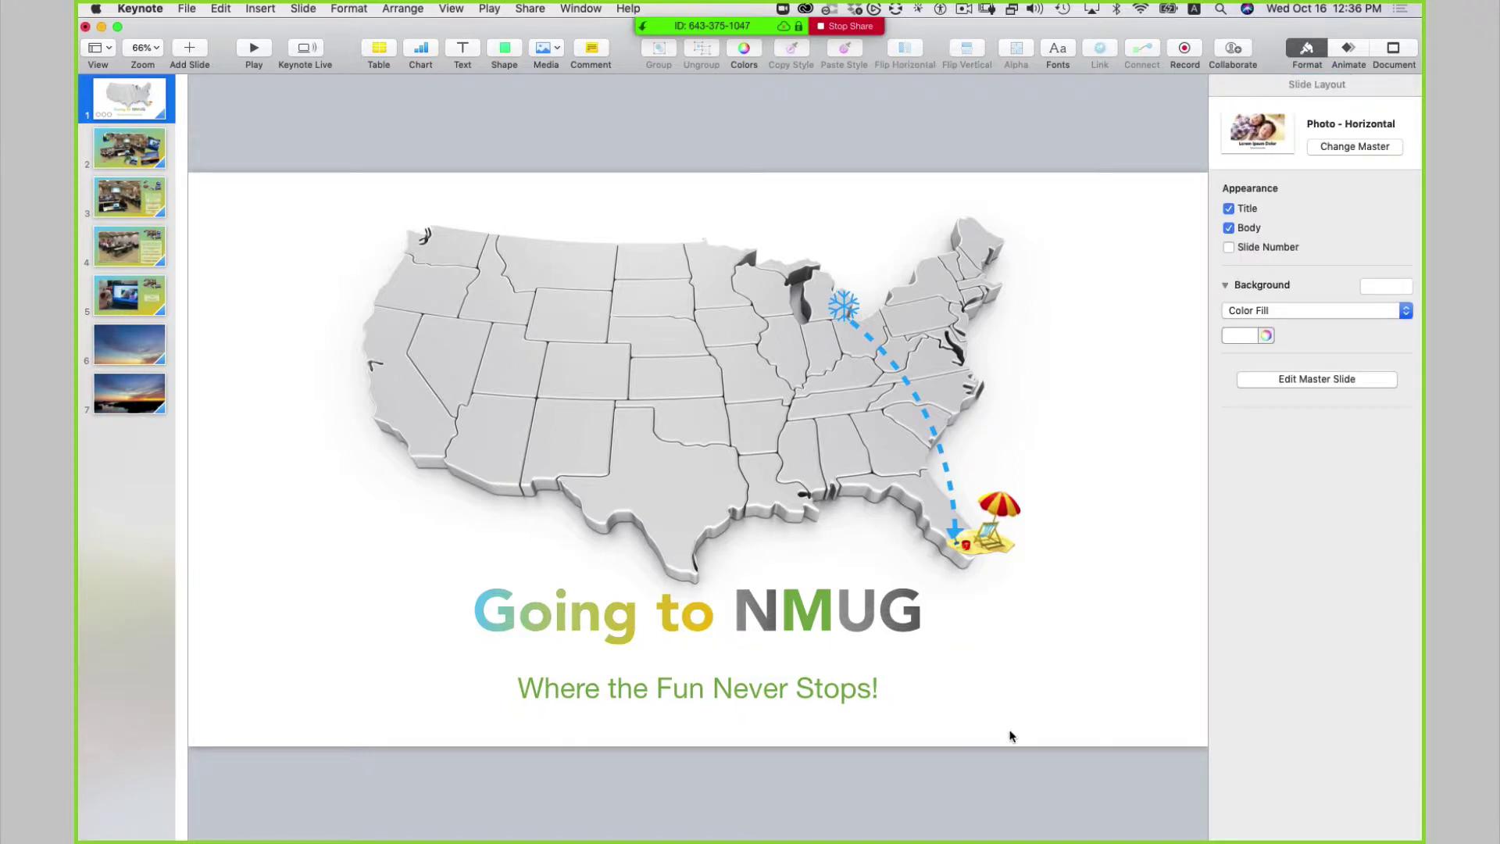
pyautogui.click(939, 446)
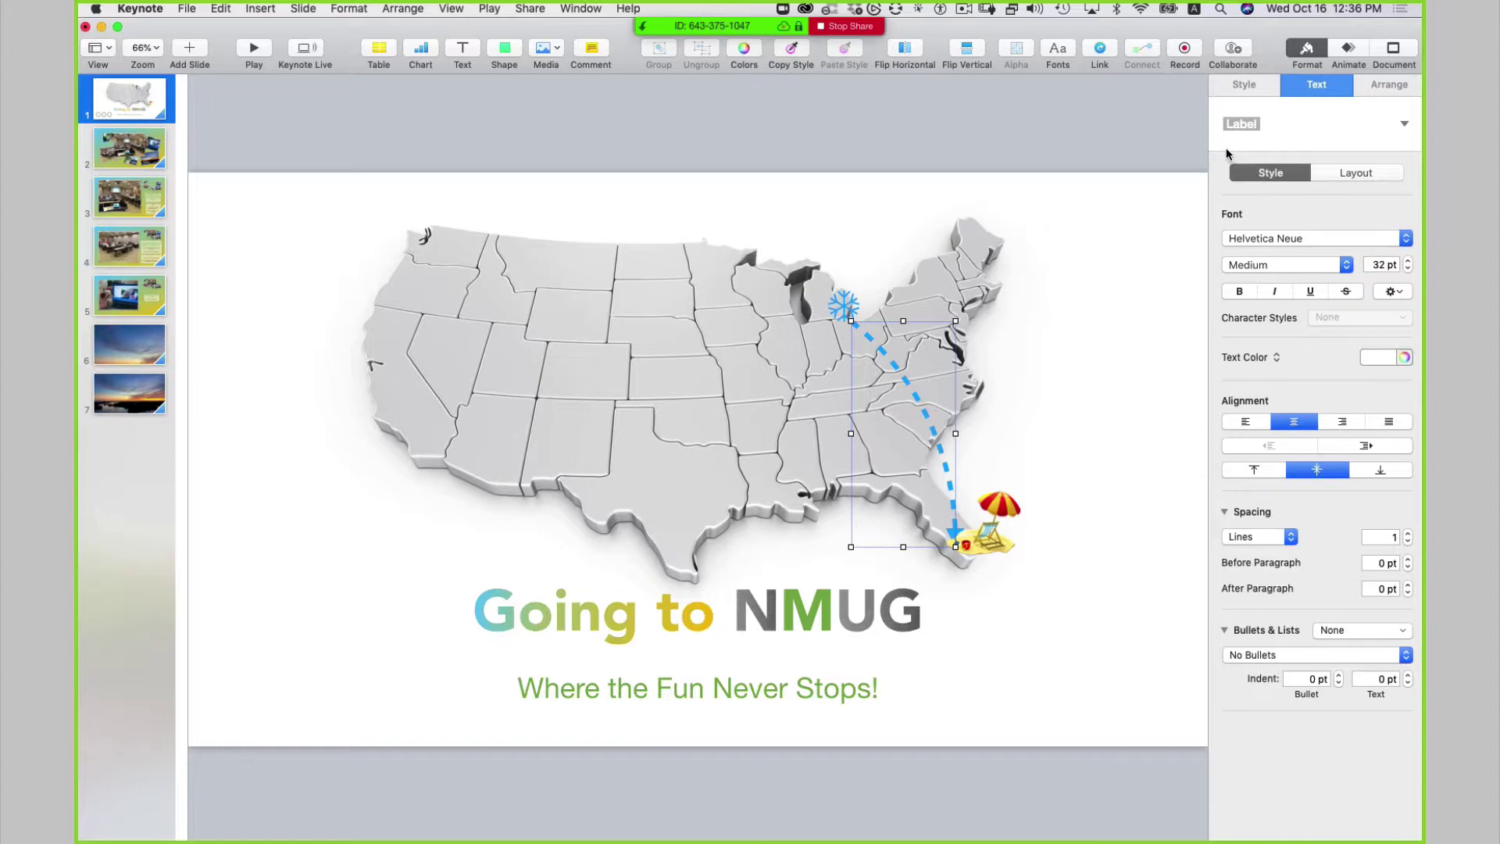
pyautogui.click(1250, 86)
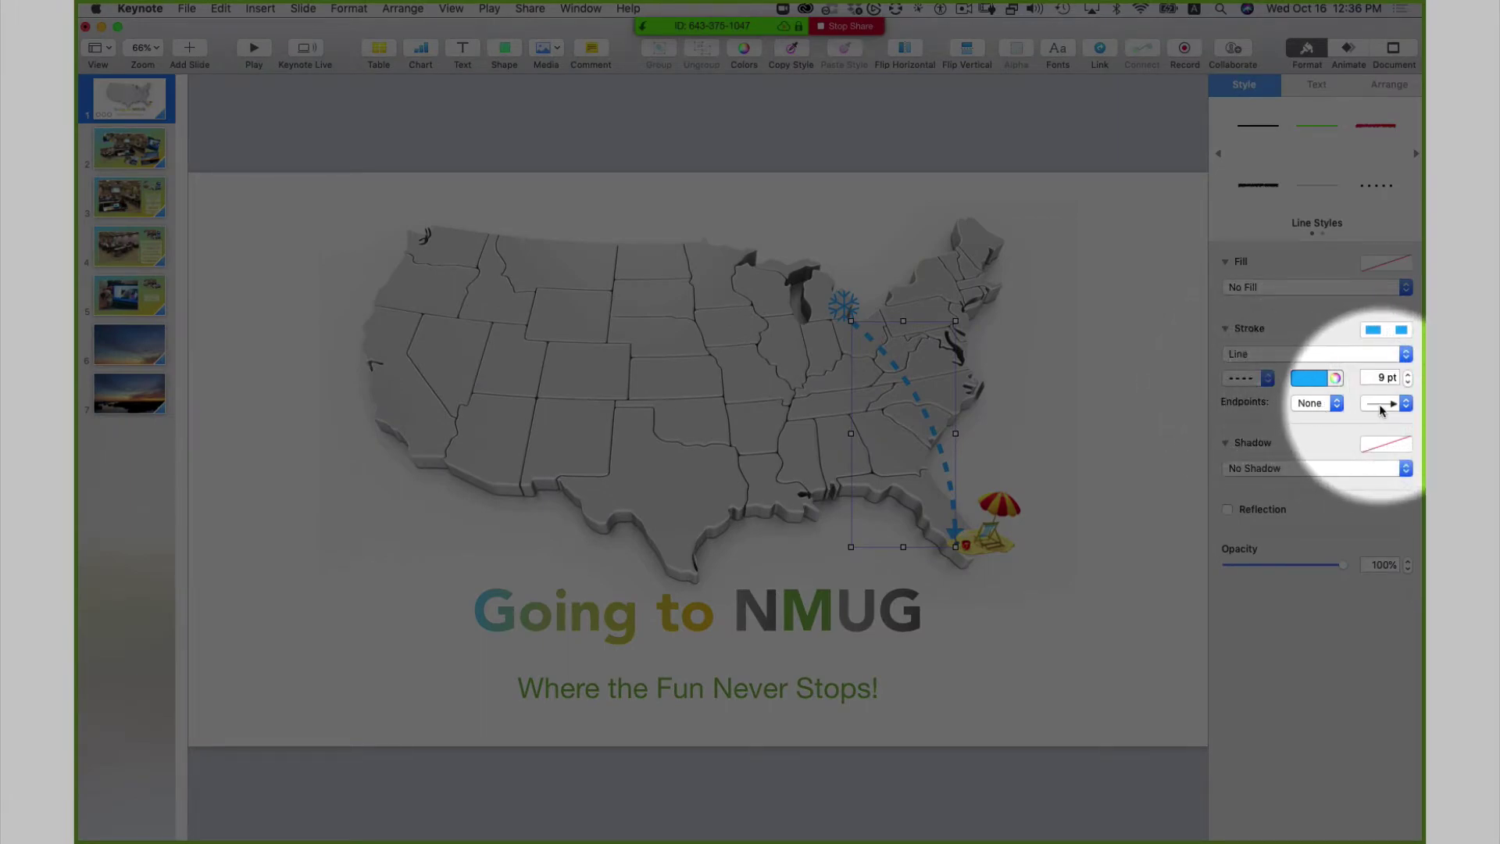
pyautogui.click(1336, 404)
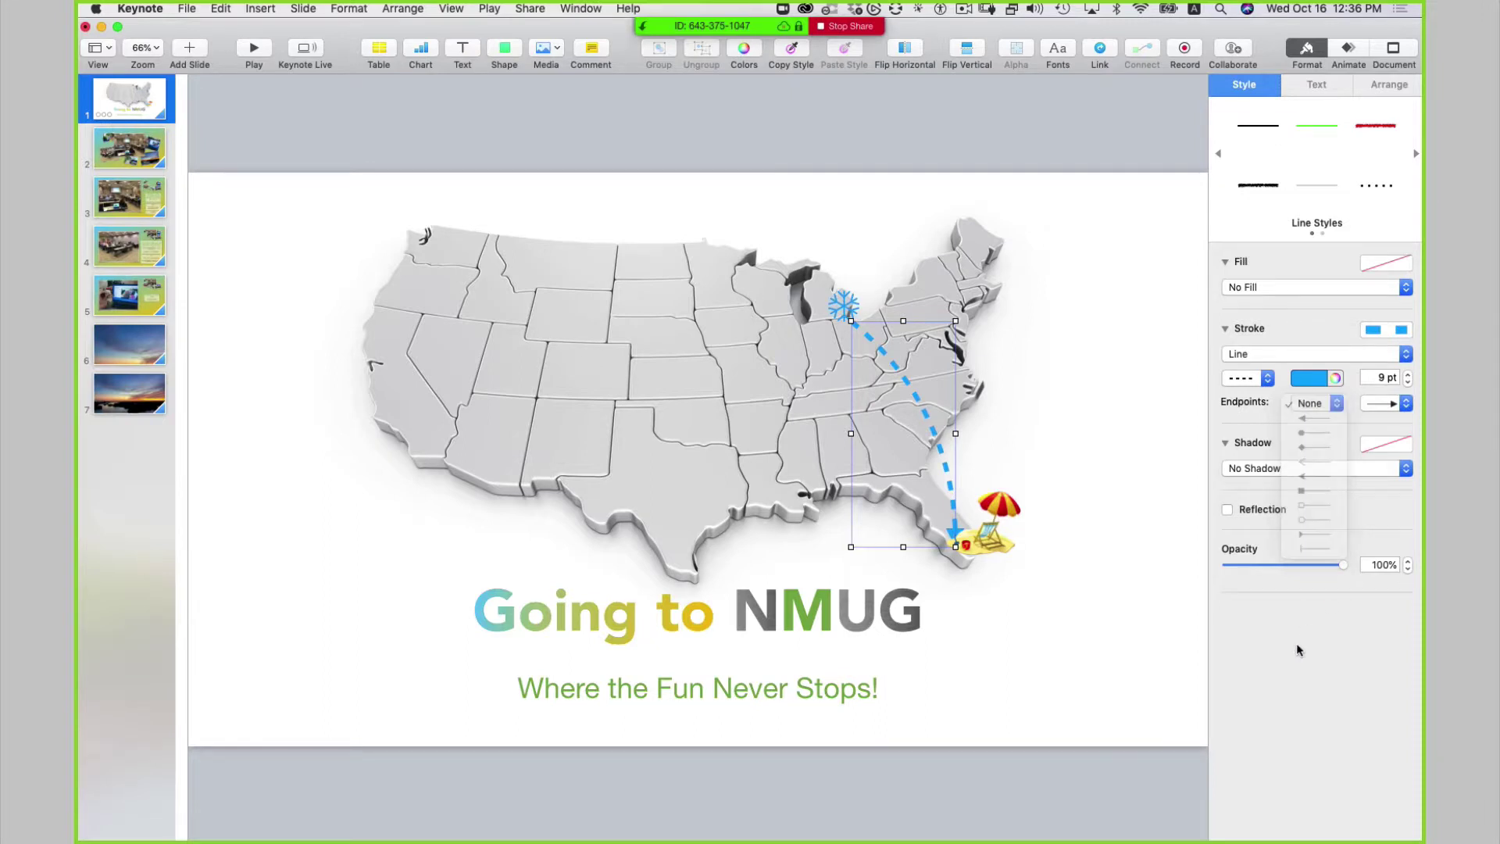
pyautogui.click(1028, 706)
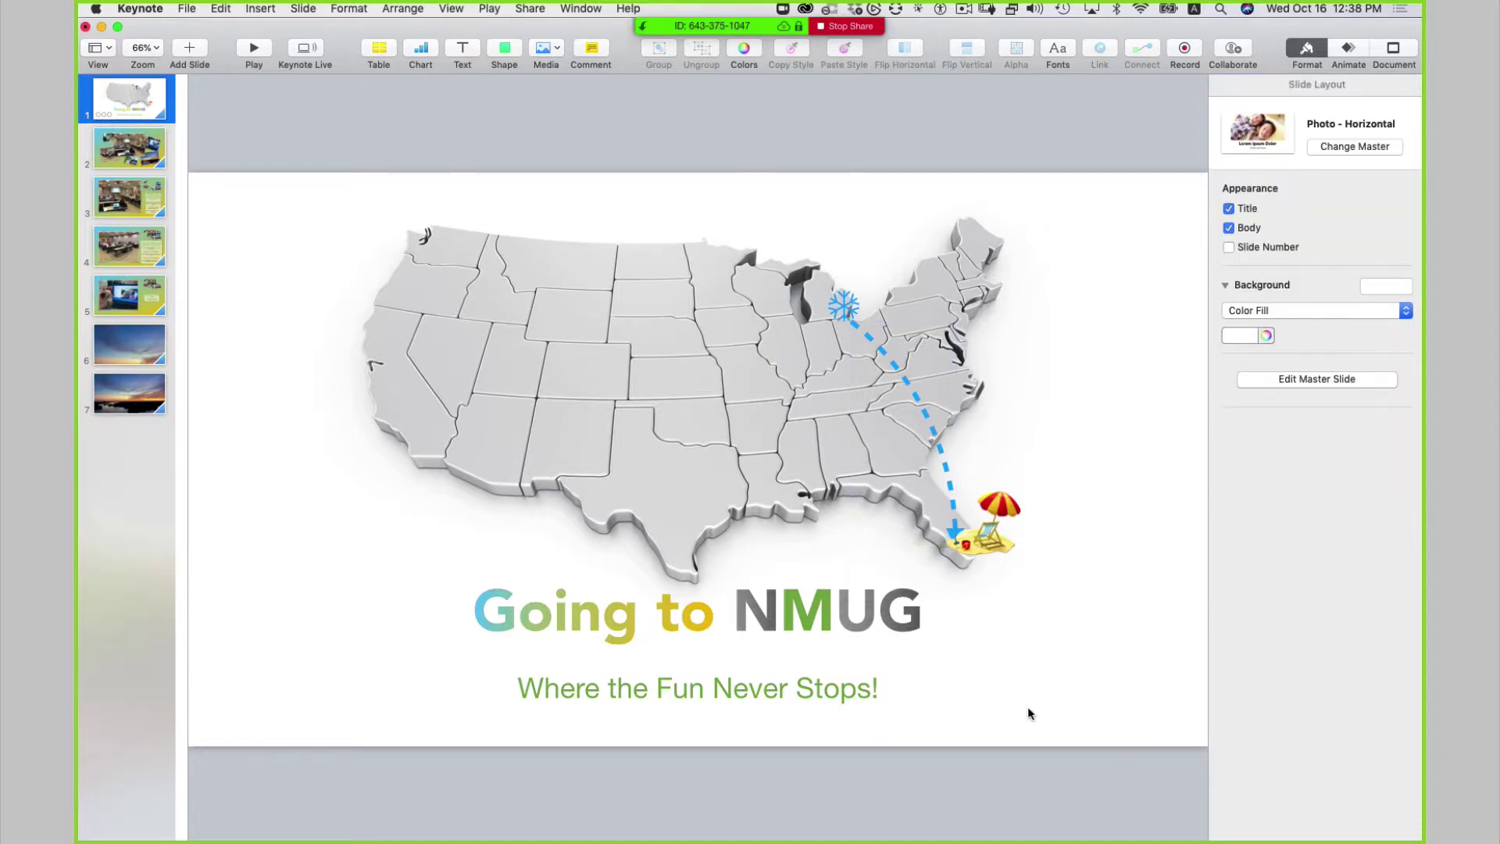